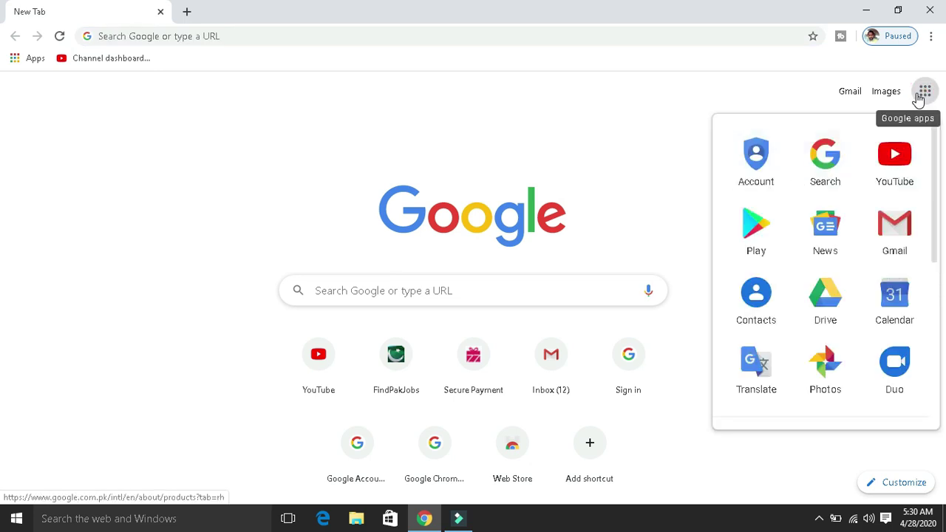
- Open the Google Account page from the Google apps grid on the New Tab page
left_click(762, 164)
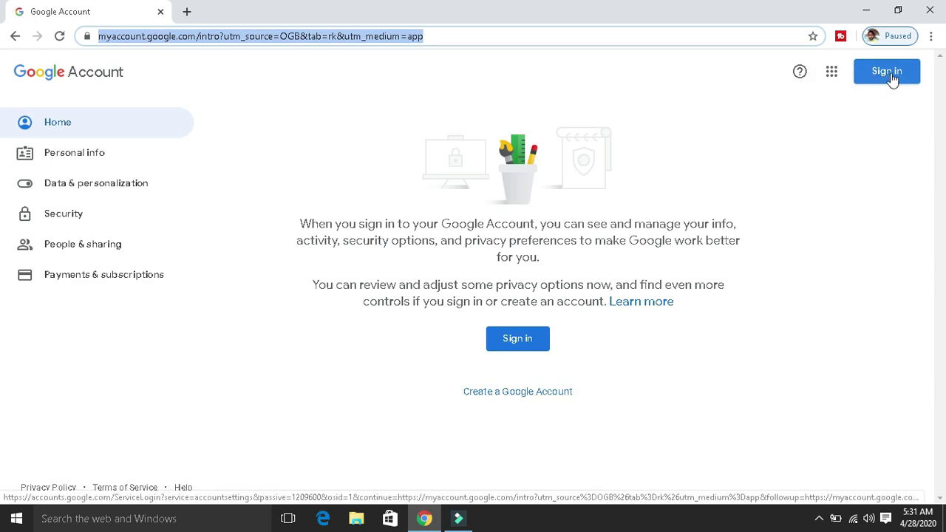
- Go to sign-in with another account and bring up the 'Create account' options
left_click(892, 79)
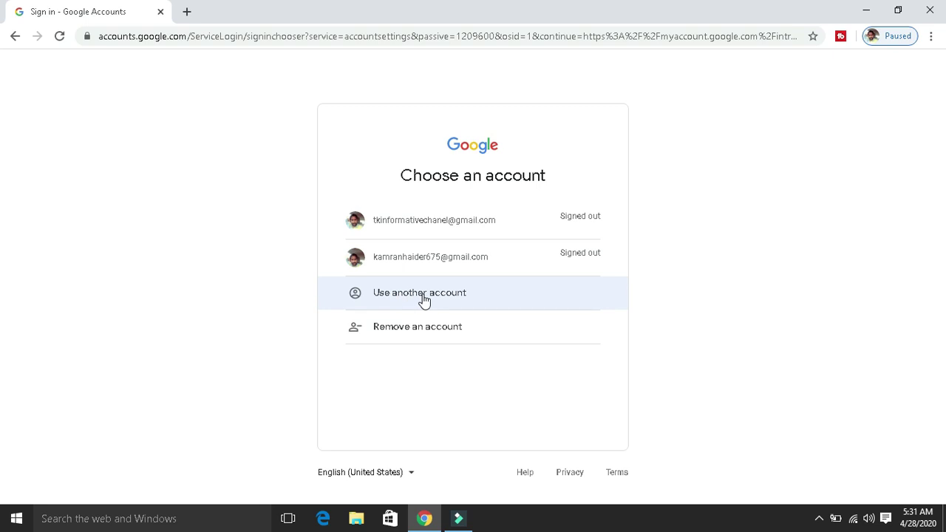
left_click(424, 298)
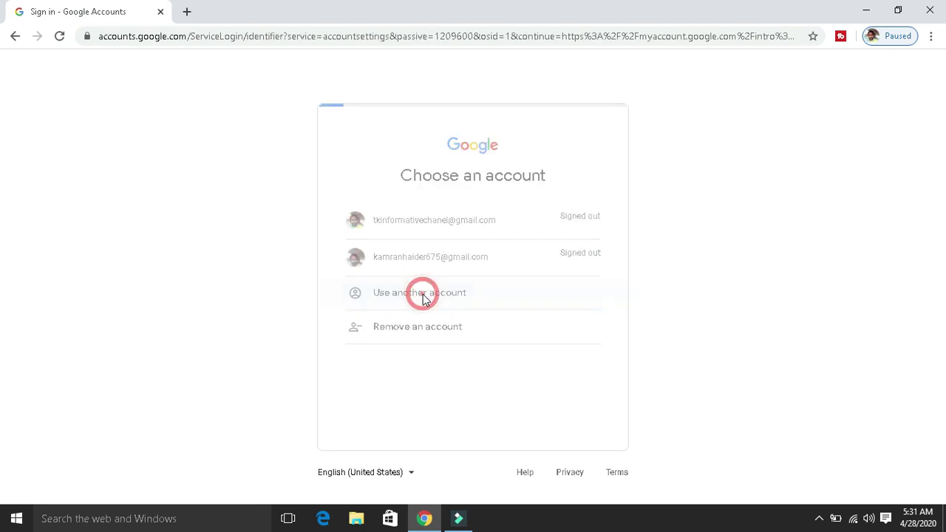
key("ctrl+v")
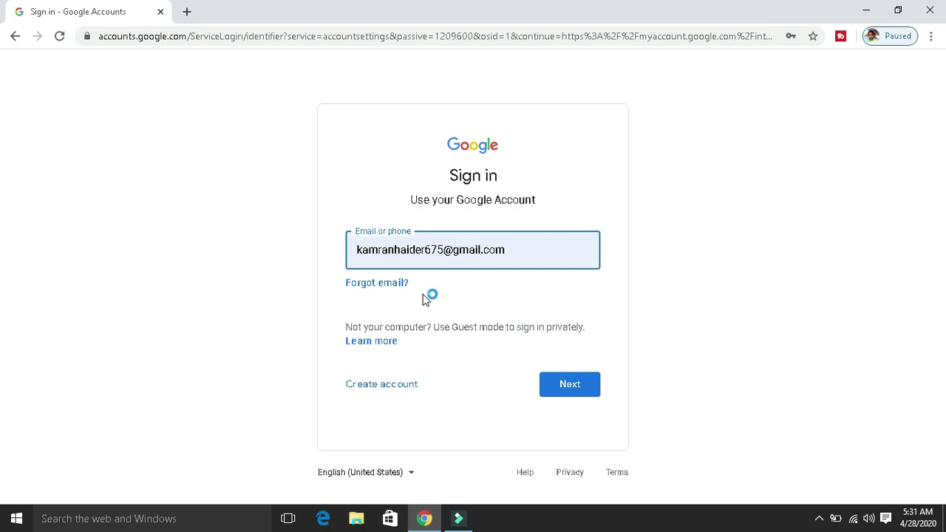
left_click(396, 387)
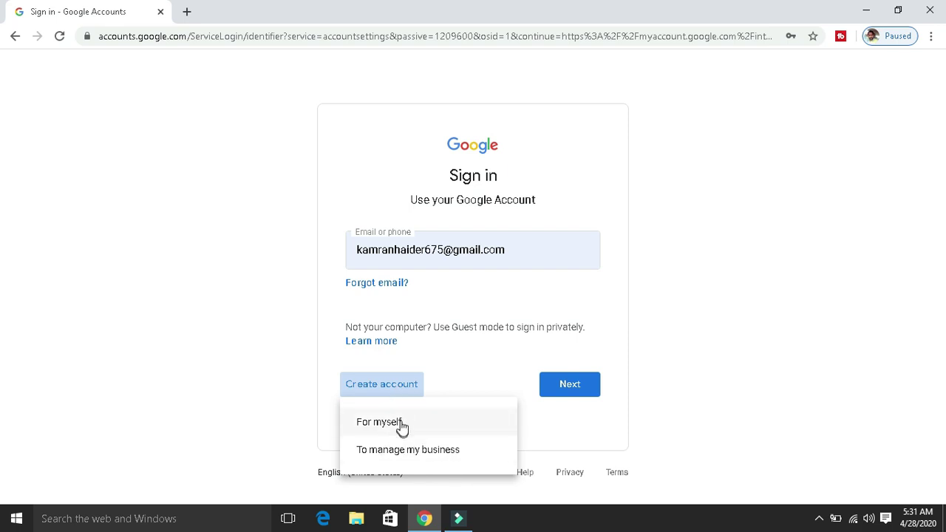
- Start a 'For myself' account, enter the first and last name, and pick a suggested available username
left_click(399, 423)
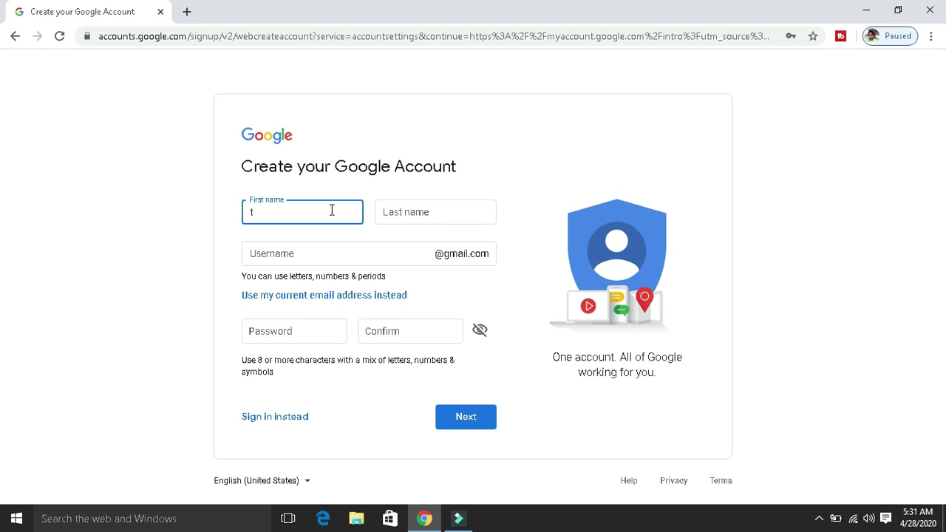
type("k")
left_click(441, 208)
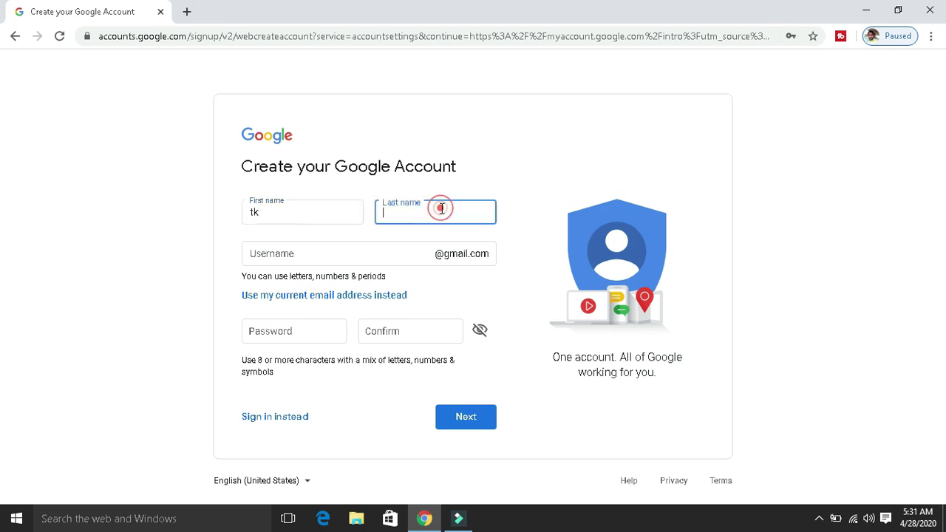
type("kamran")
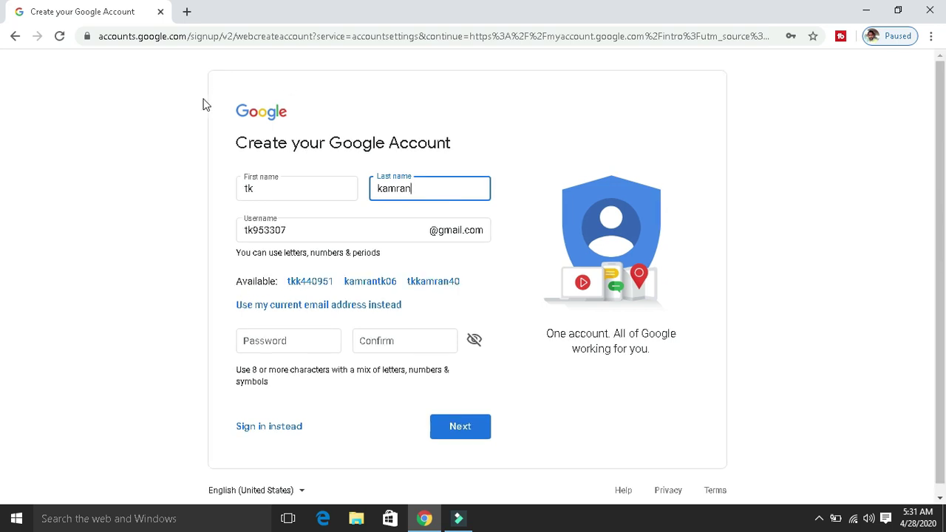
left_click(309, 230)
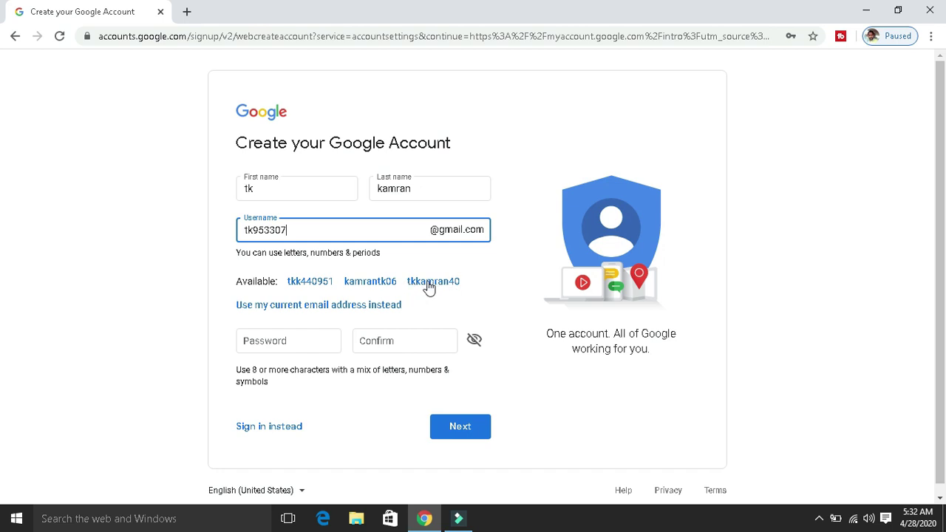
left_click(429, 287)
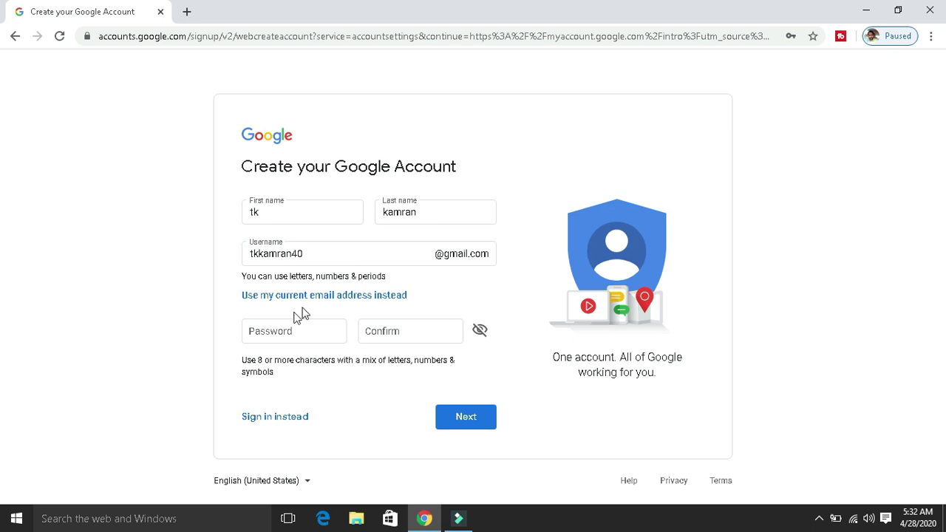
- Enter the account password in both the Password and Confirm fields
left_click(281, 331)
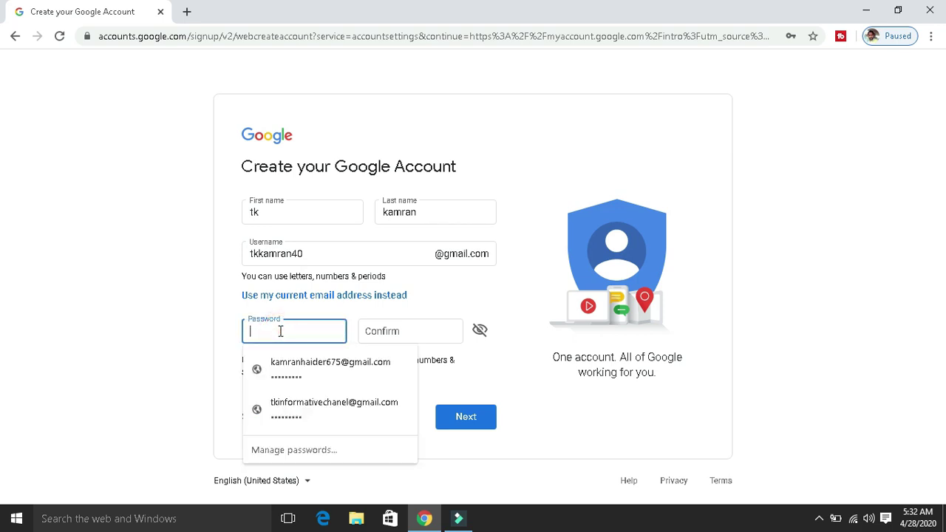
type("••")
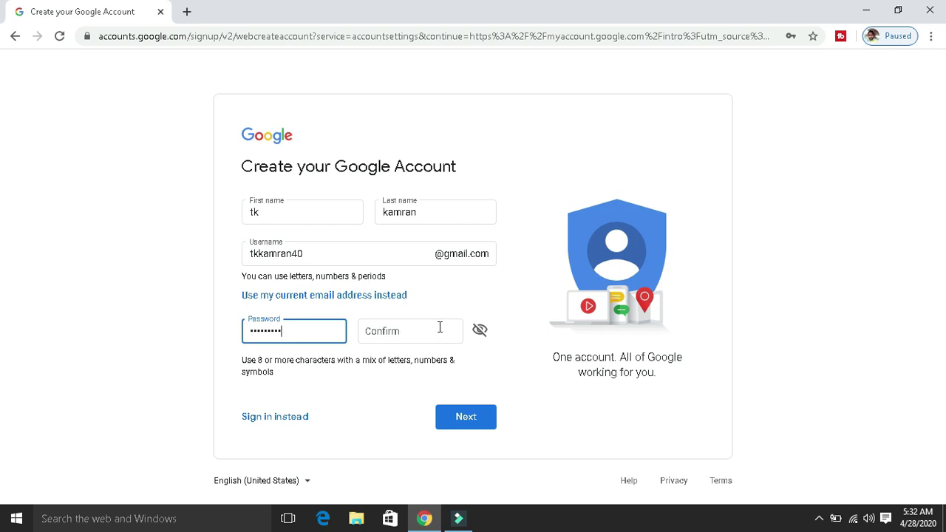
left_click(408, 332)
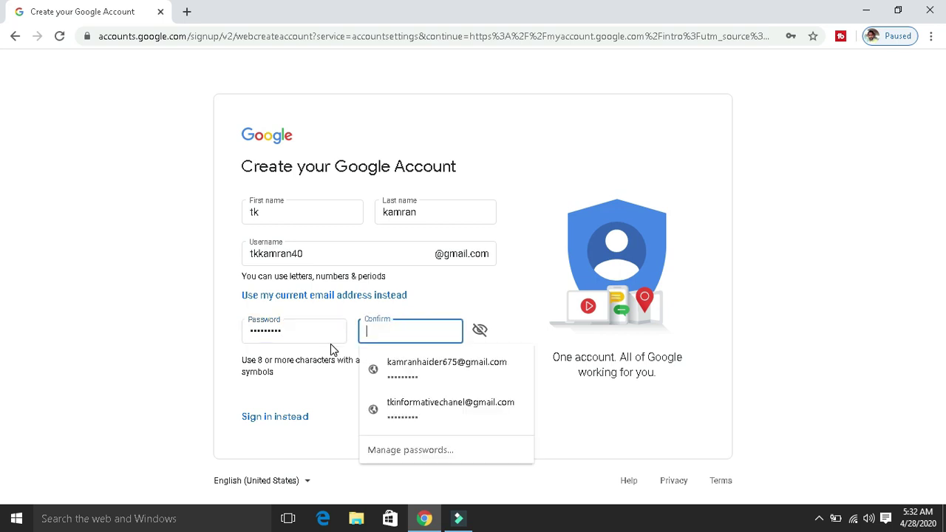
type("••••••••")
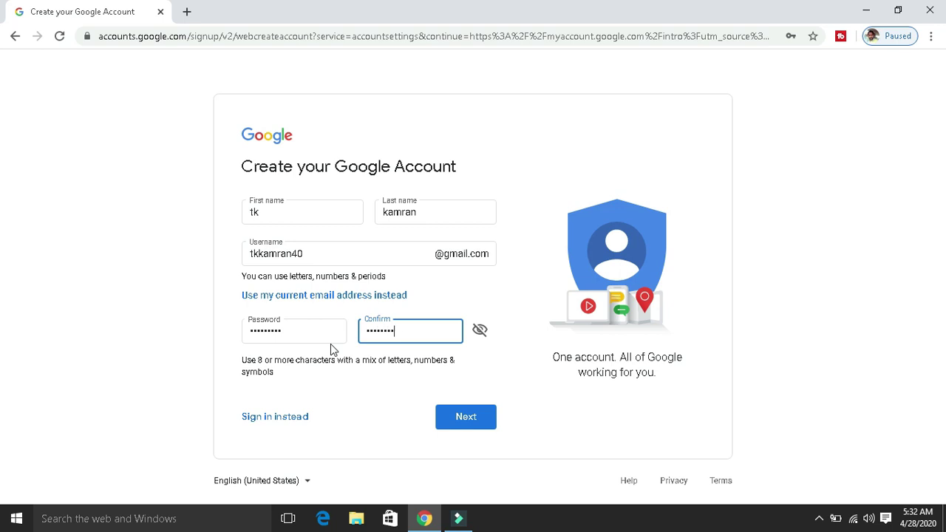
type("•")
- Submit the name and password details, then enter the mobile number with Pakistan as the country
left_click(461, 419)
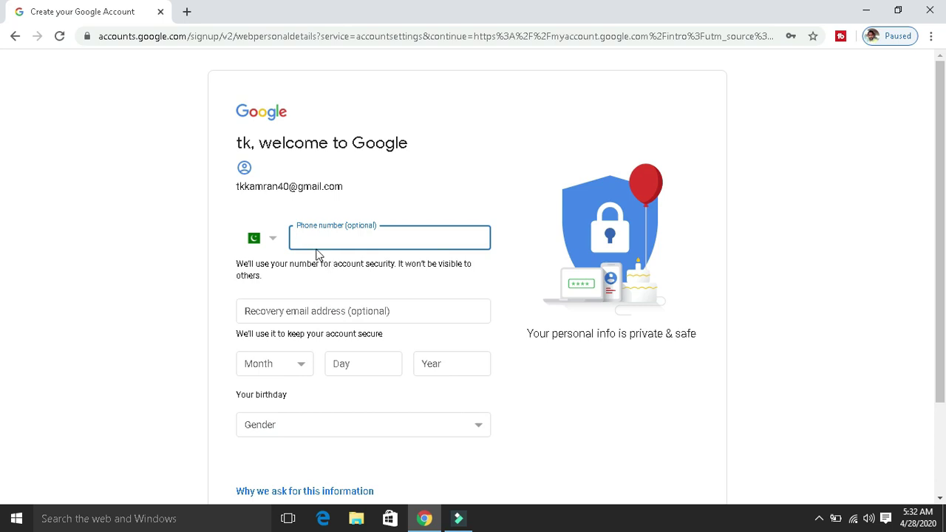
left_click(275, 241)
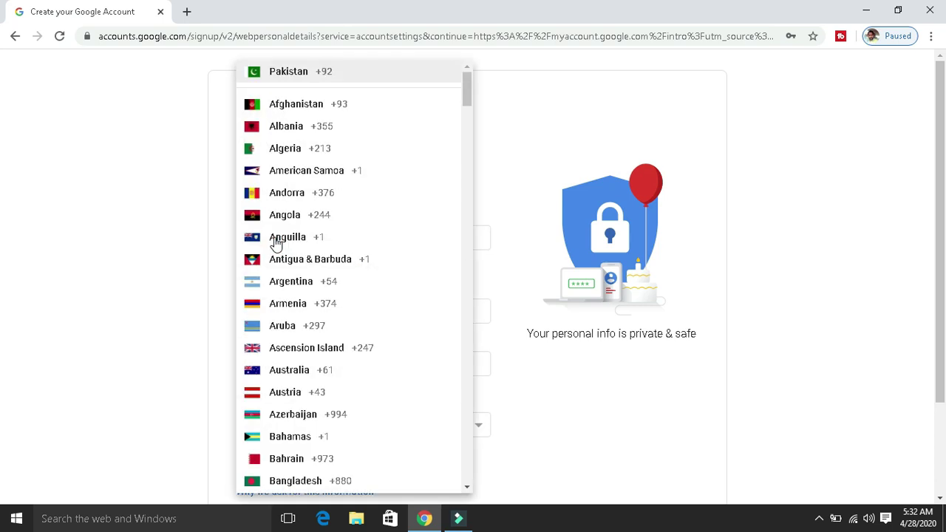
left_click(368, 73)
left_click(330, 235)
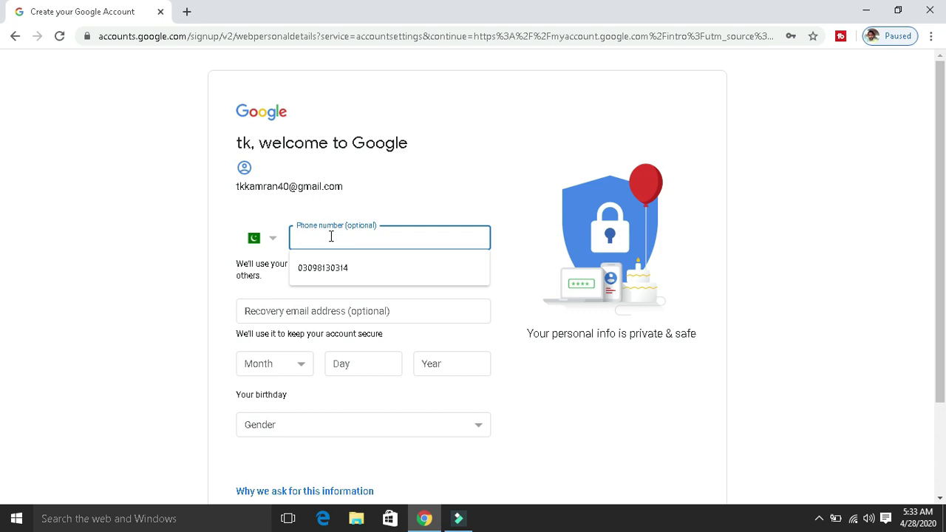
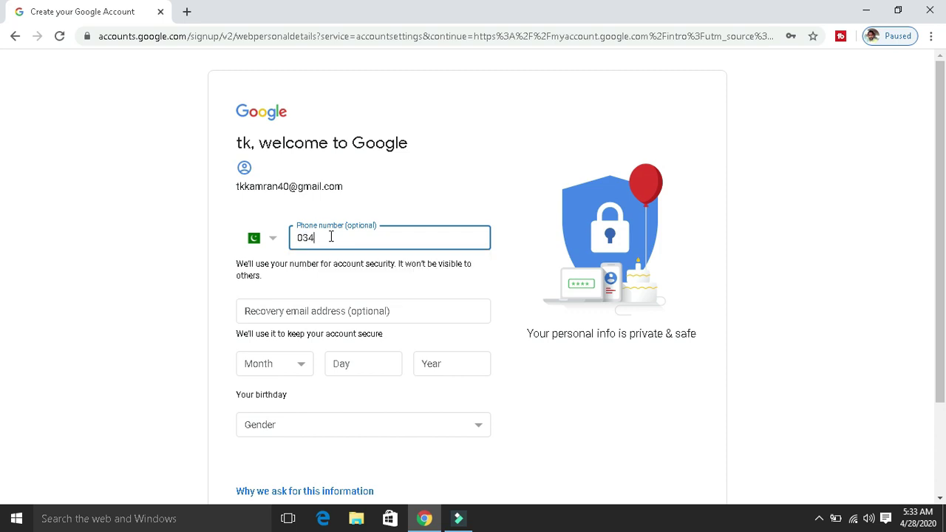
left_click(301, 367)
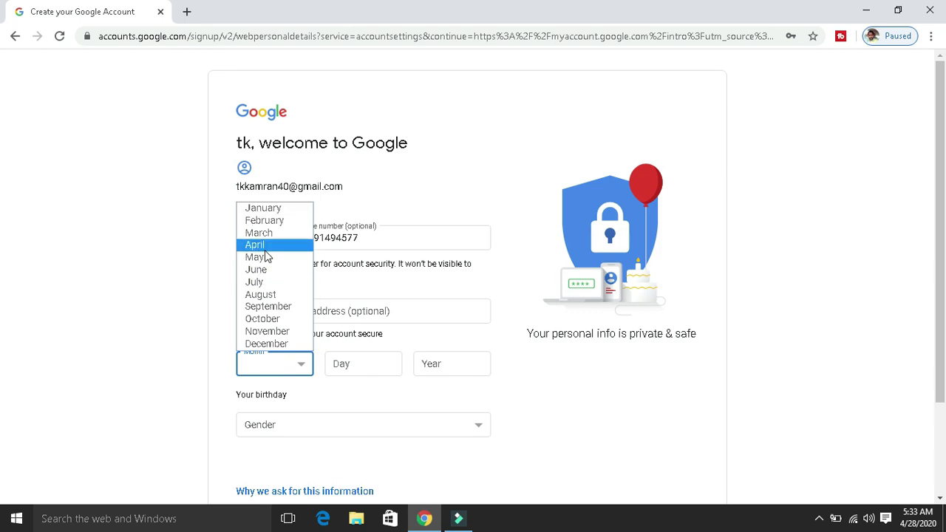
left_click(263, 271)
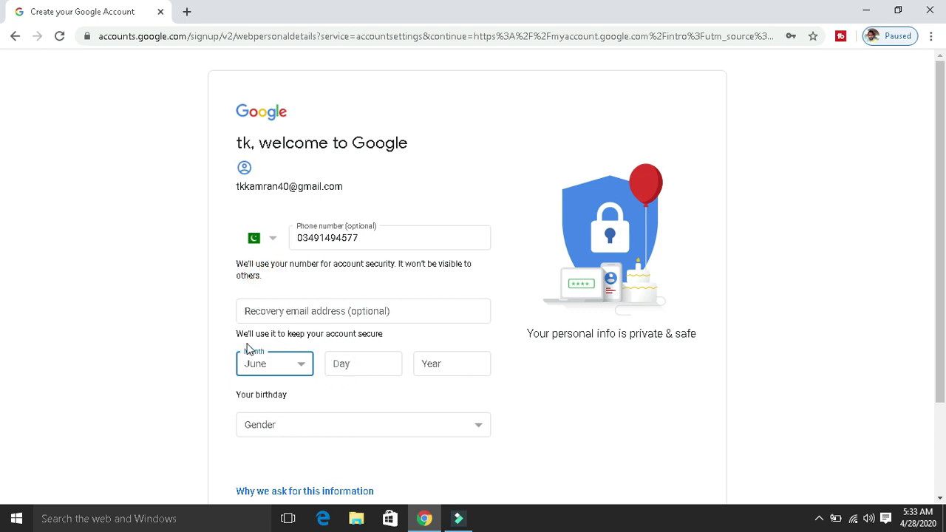
left_click(371, 367)
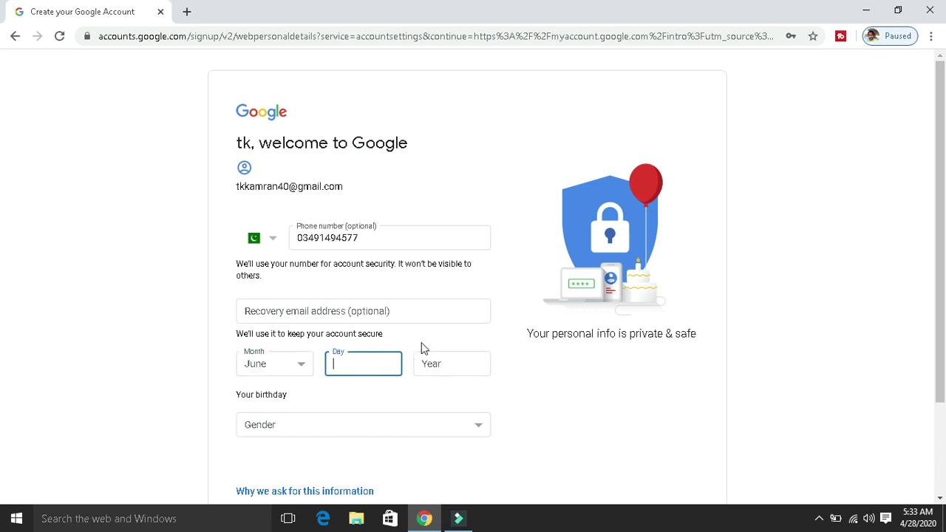
left_click(354, 366)
left_click(431, 364)
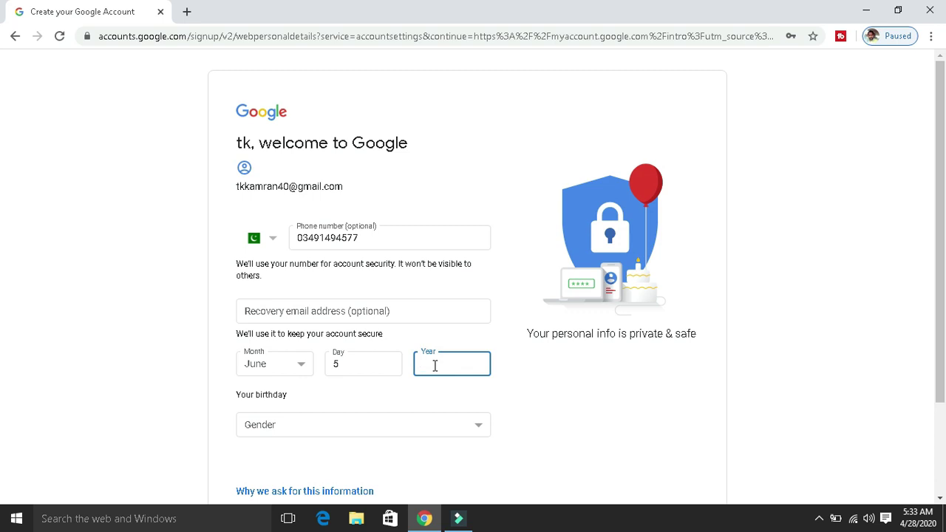
type("1993")
- Set the gender to Male and continue to phone verification
left_click(477, 427)
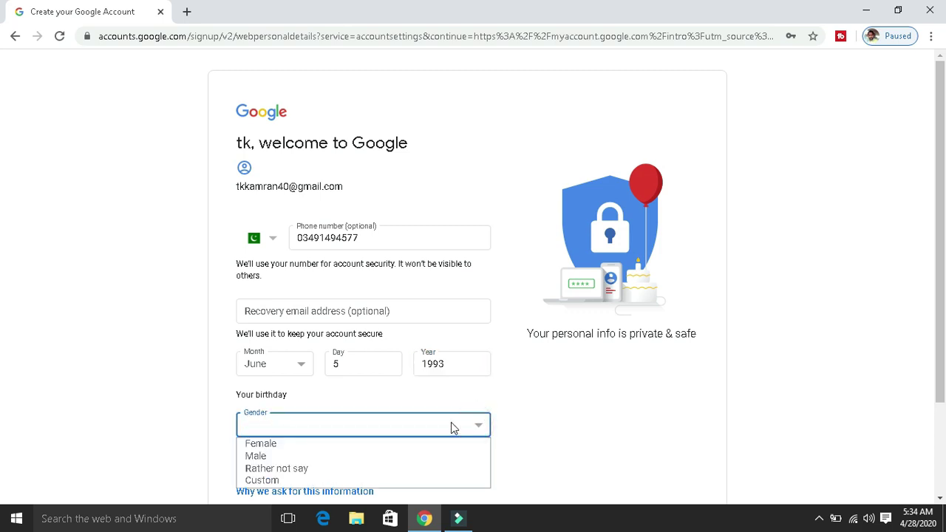
left_click(284, 455)
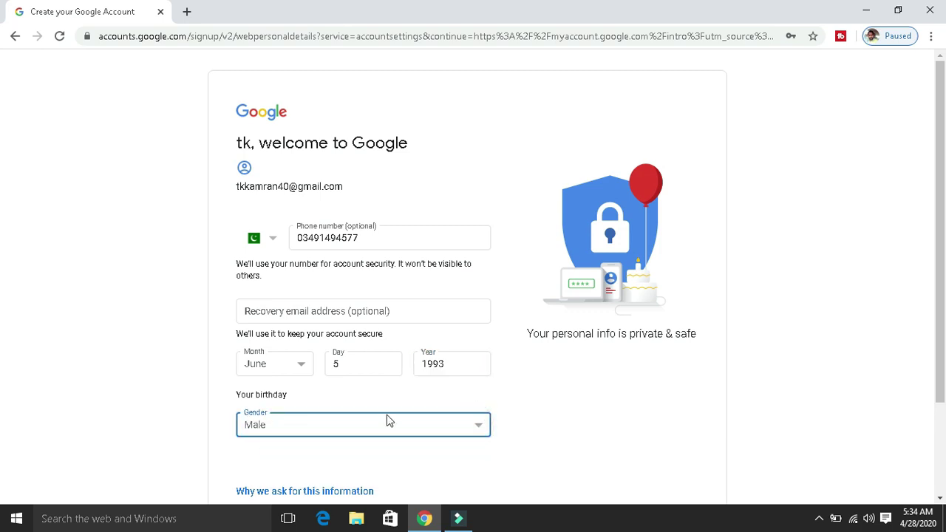
scroll(386, 421, "down", 2)
left_click(446, 419)
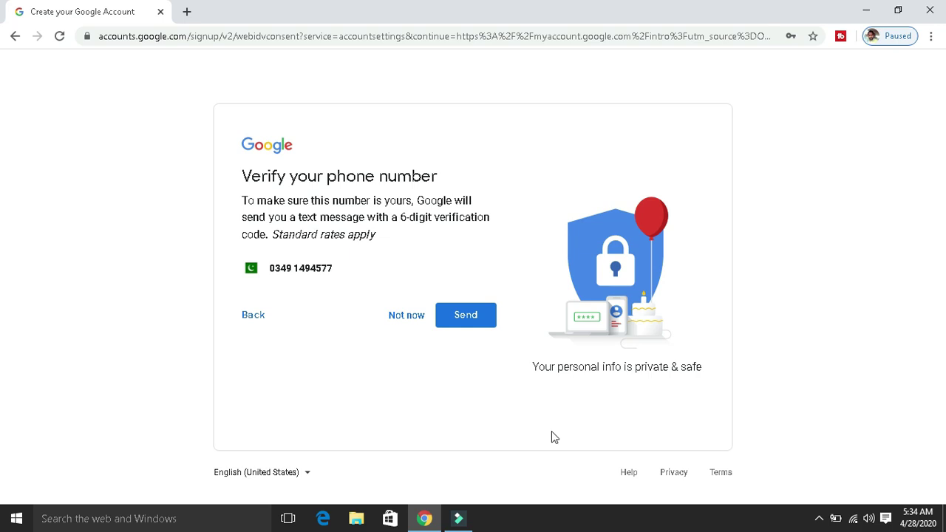
- Have the 6-digit verification code texted to the phone number
left_click(821, 521)
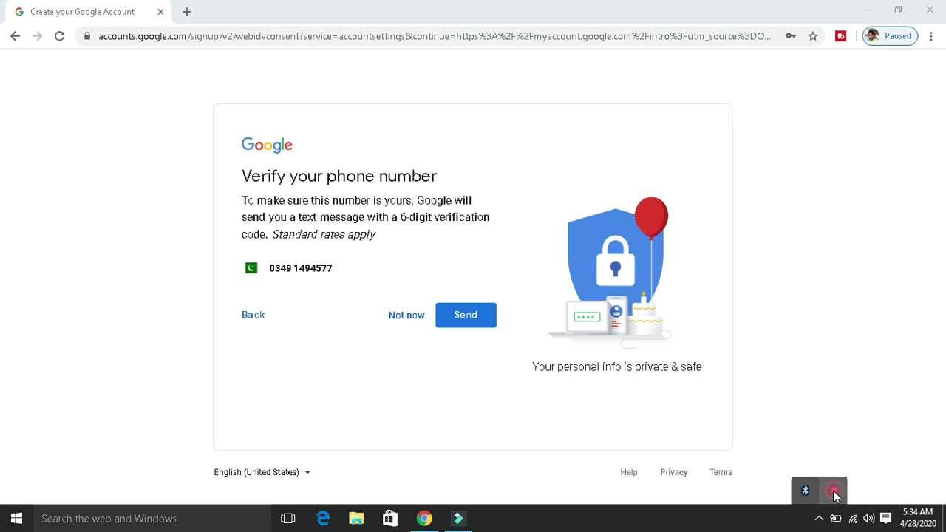
right_click(834, 493)
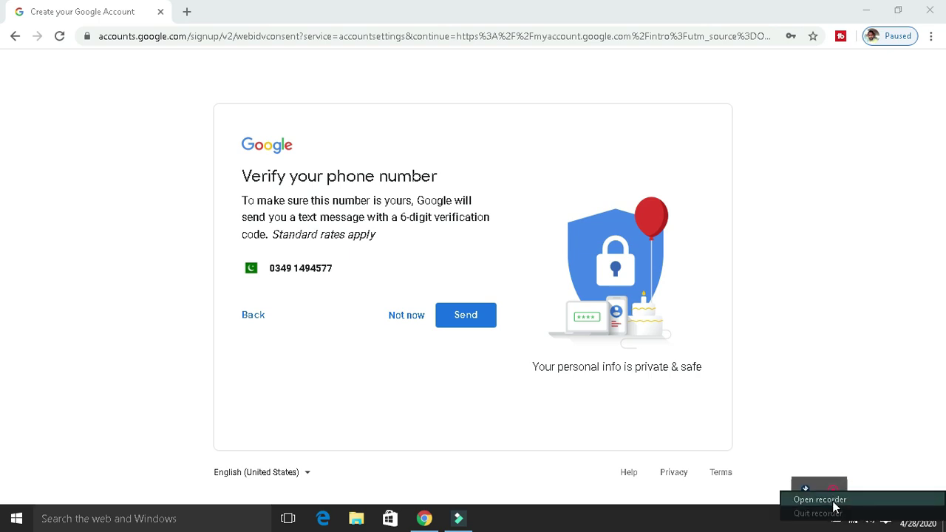
left_click(834, 501)
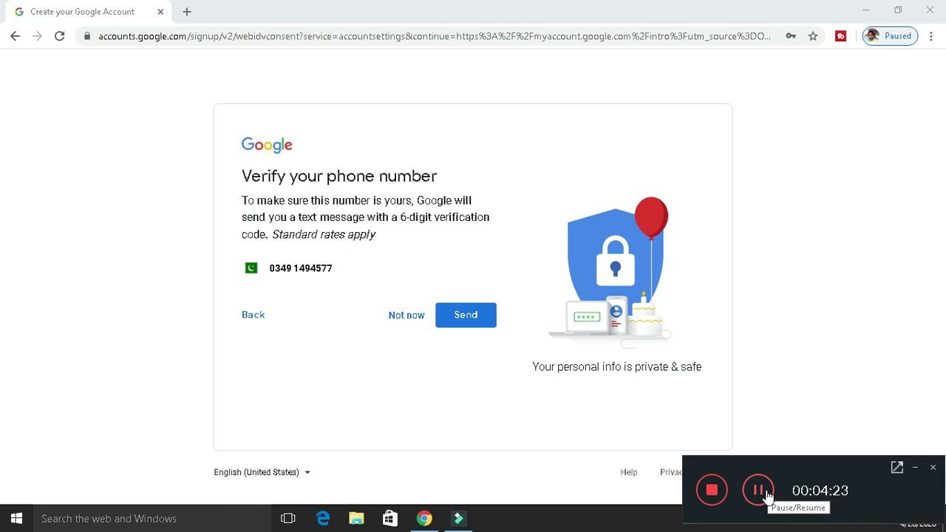
left_click(762, 494)
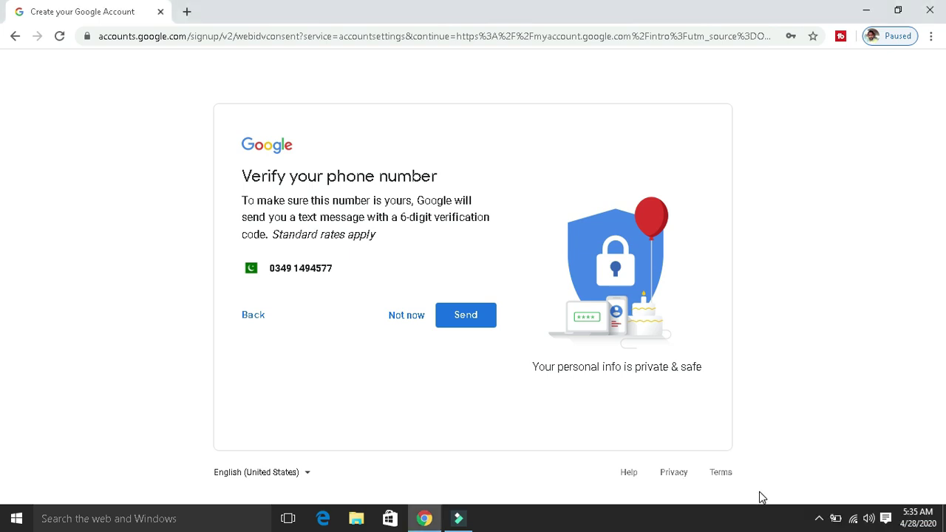
left_click(467, 320)
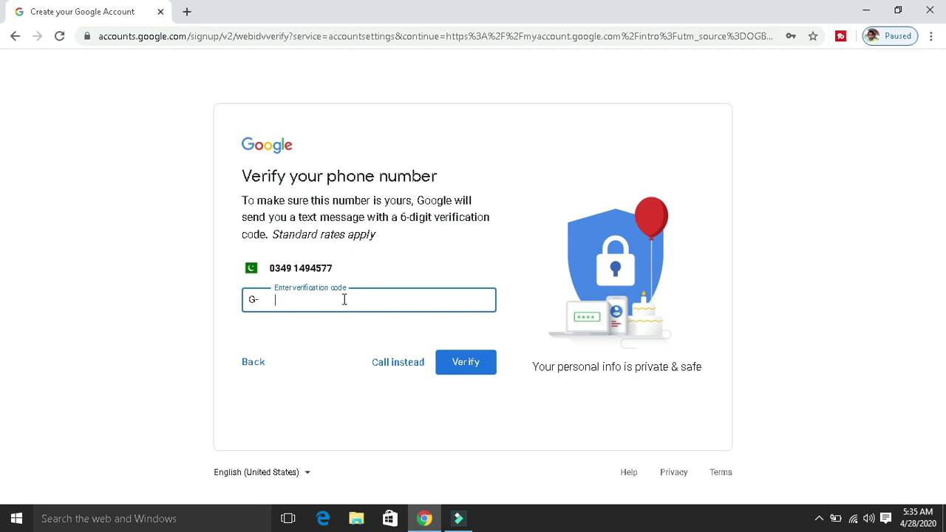
- Enter the 6-digit code received by text and submit it for verification
left_click(819, 522)
right_click(831, 486)
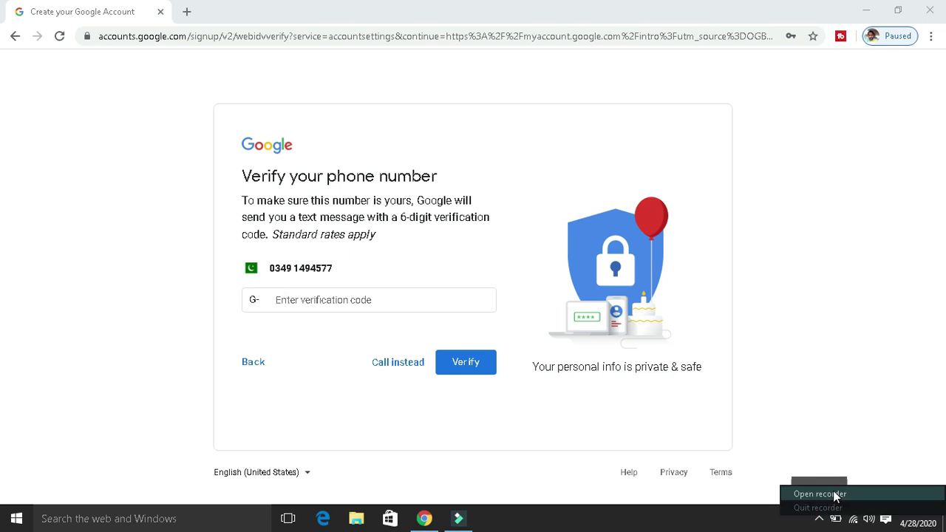
left_click(834, 497)
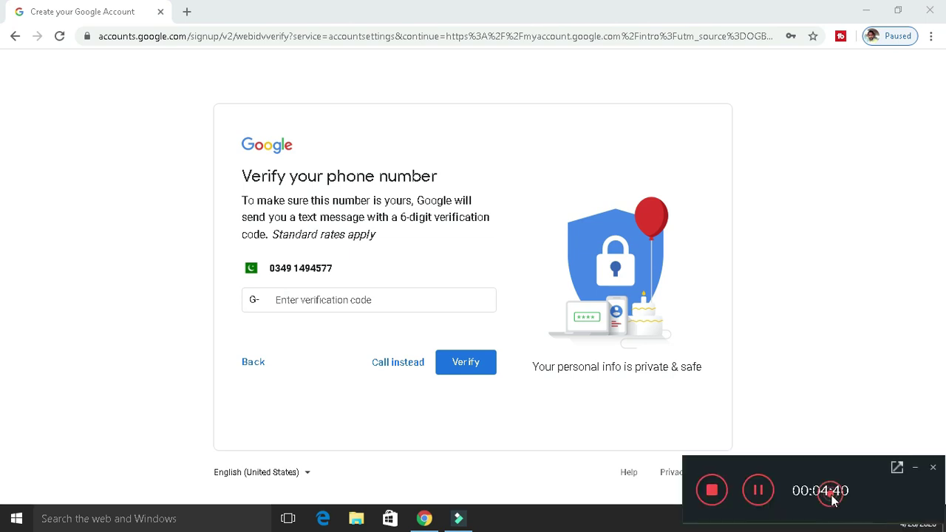
left_click(759, 491)
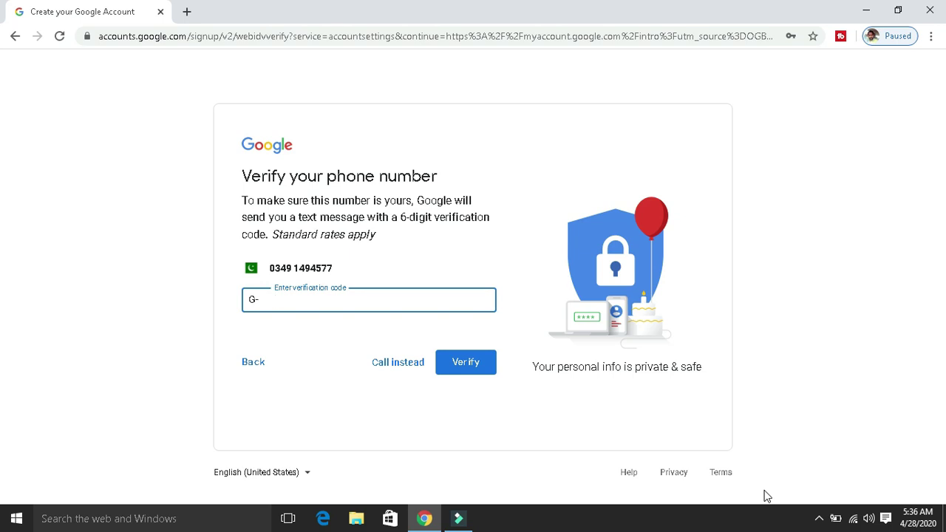
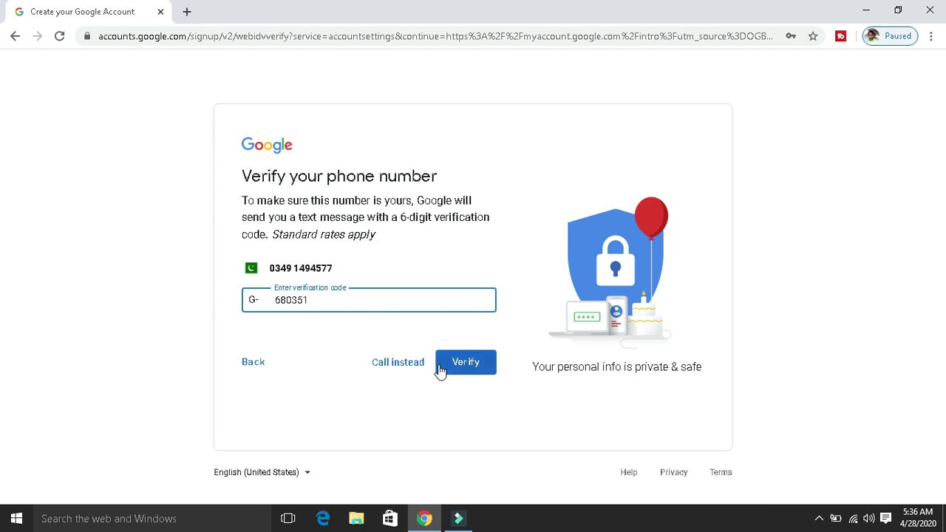
left_click(467, 364)
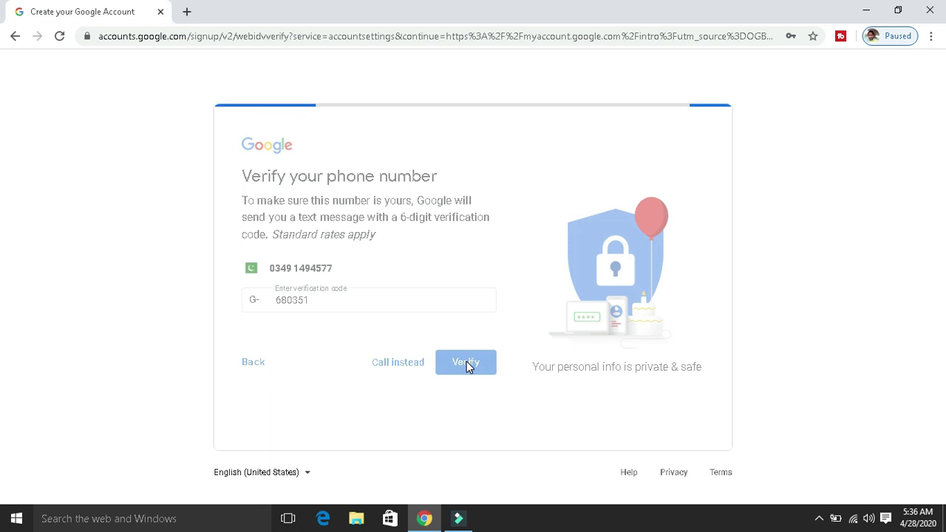